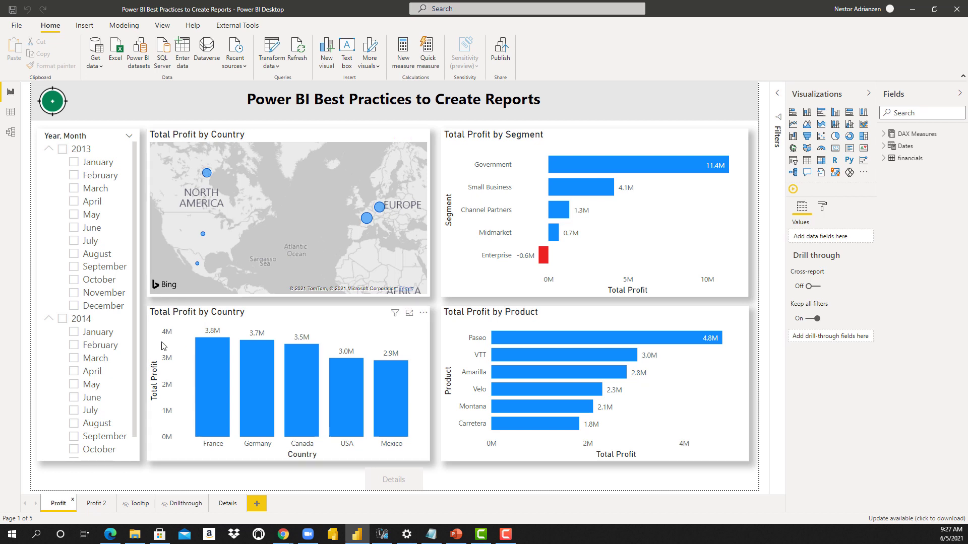
View the France drillthrough page showing 3.8M total profit, then return to the Profit page.
left_click(187, 504)
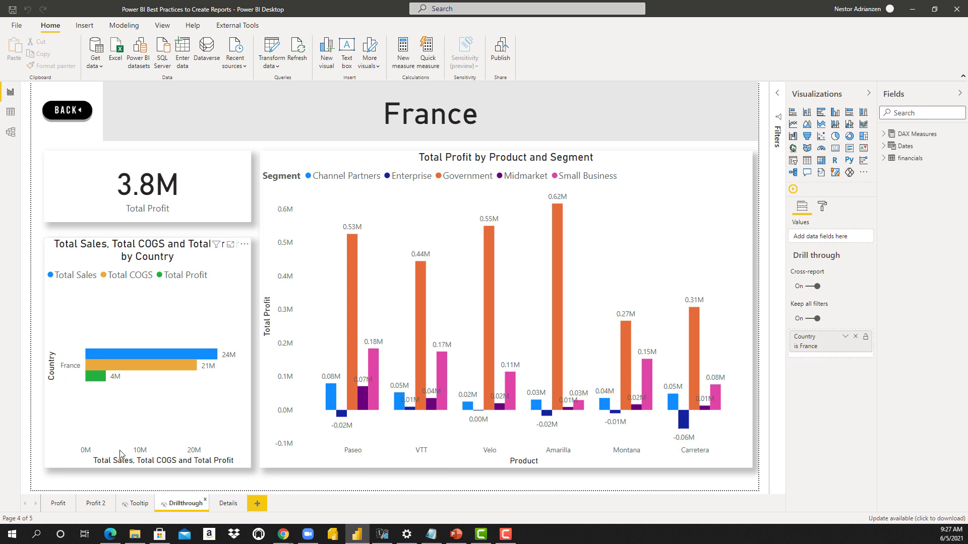
left_click(57, 504)
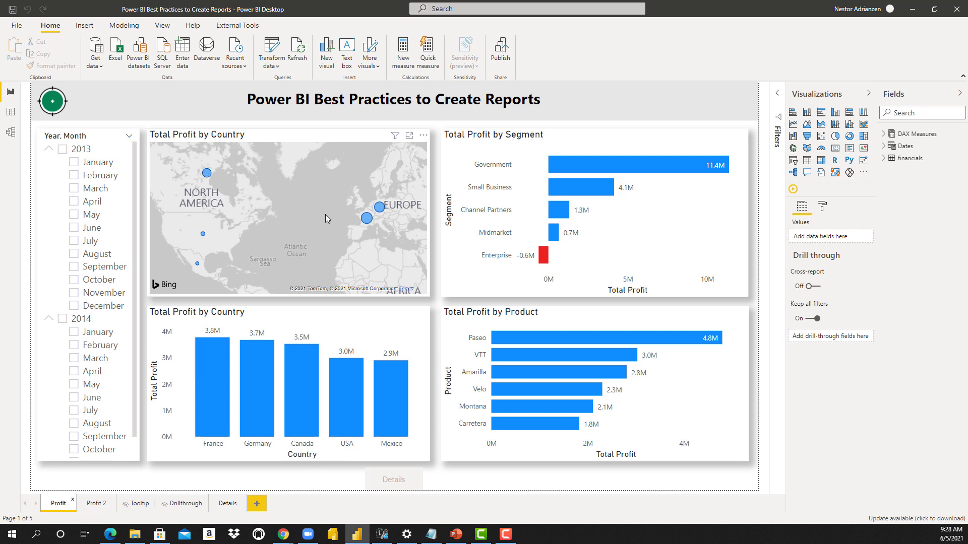
left_click(367, 219)
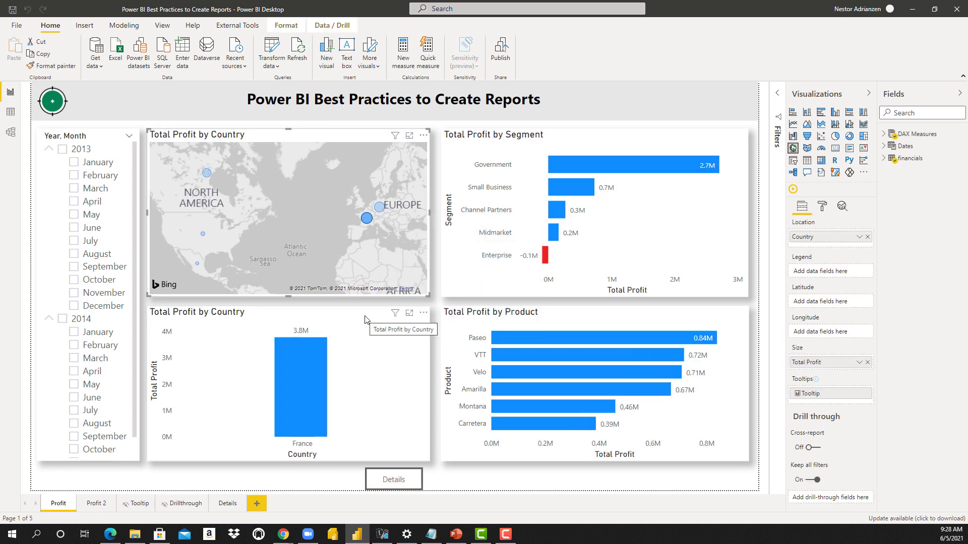
left_click(389, 483, "ctrl")
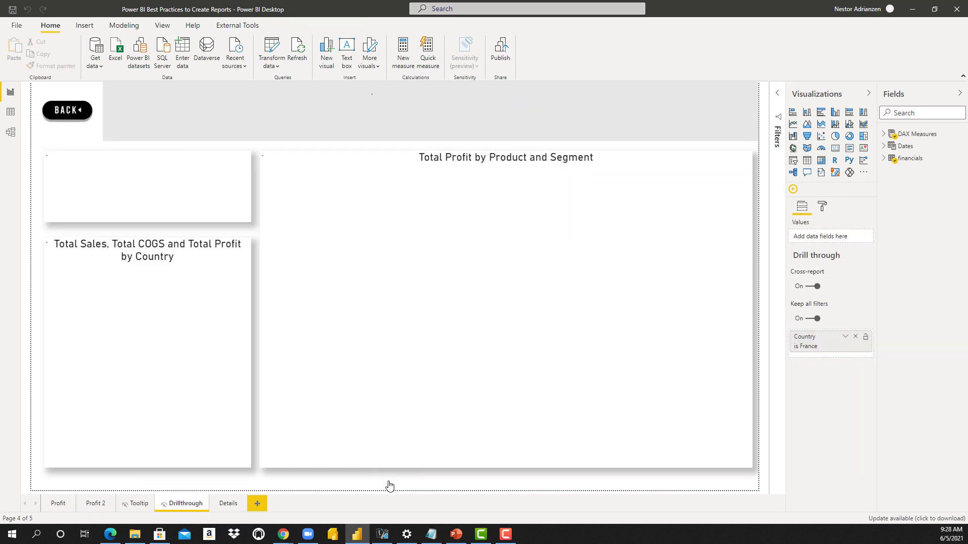
mouse_move(422, 381)
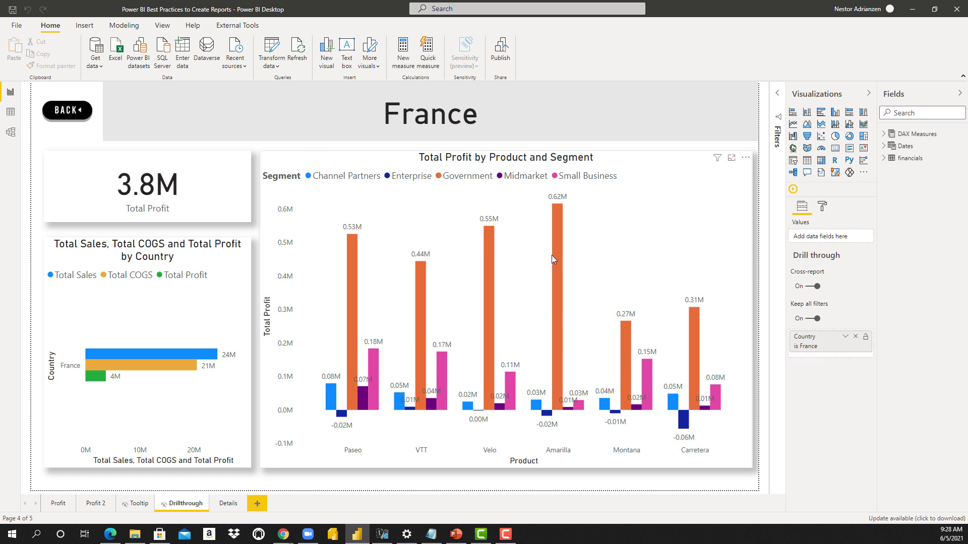
mouse_move(558, 215)
left_click(77, 120, "ctrl")
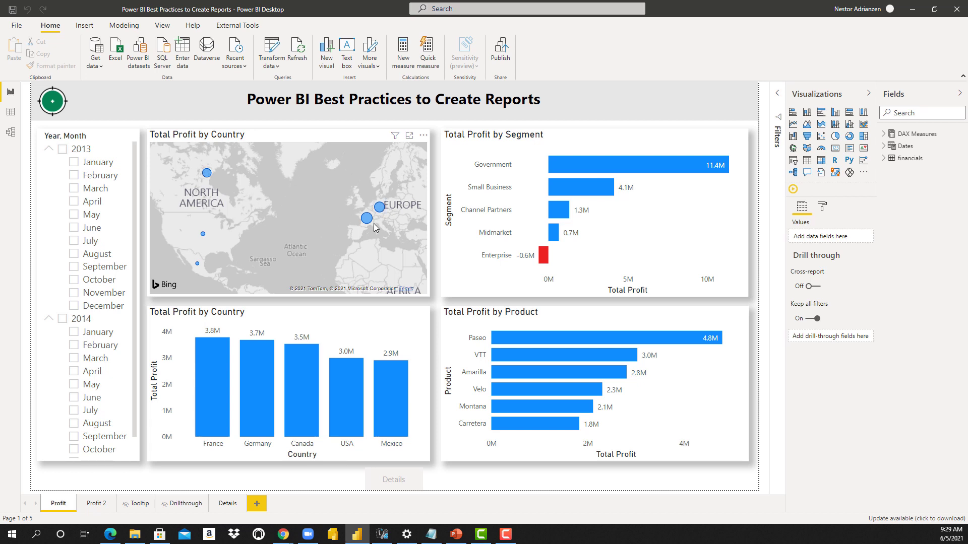
mouse_move(369, 225)
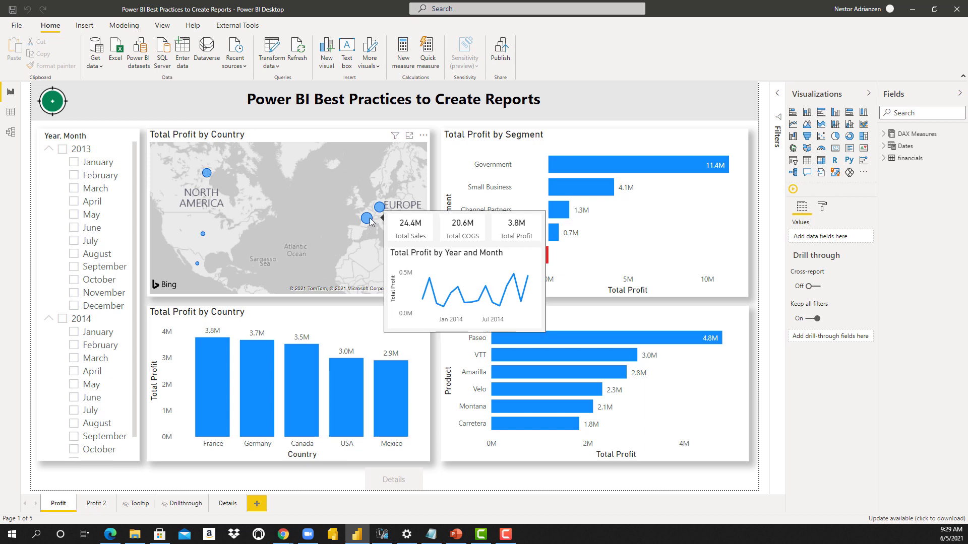
mouse_move(381, 208)
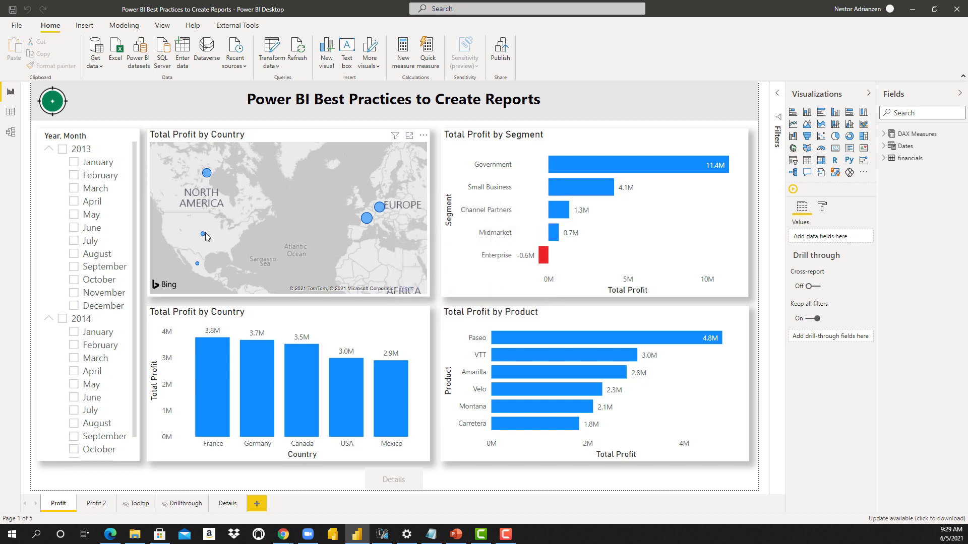
mouse_move(203, 234)
mouse_move(260, 395)
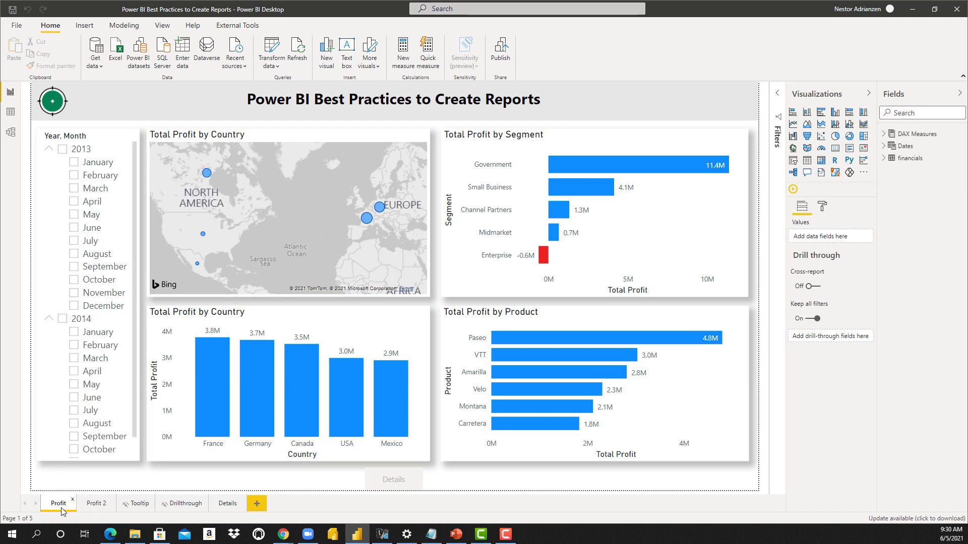
Open the AppSource visuals catalogue from More visuals.
mouse_move(295, 354)
left_click(865, 175)
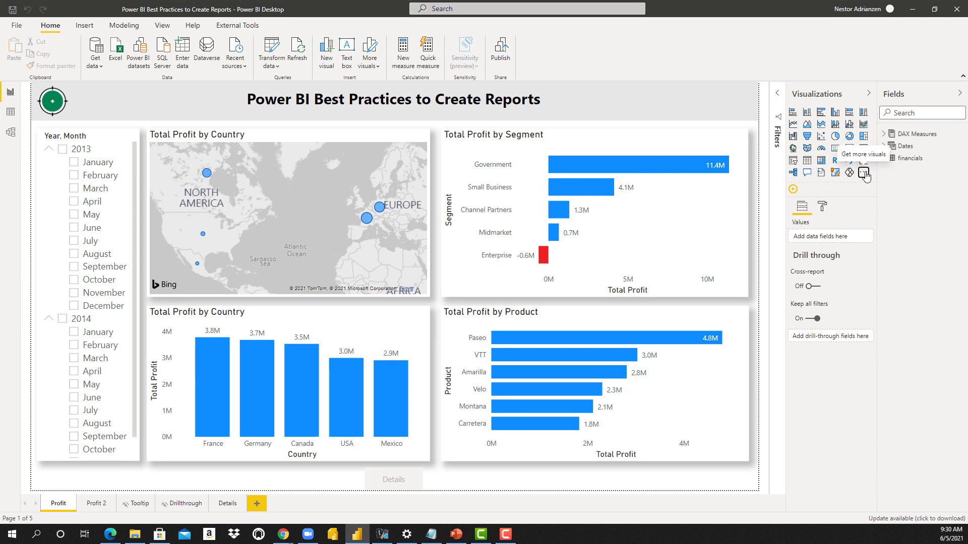
key("Escape")
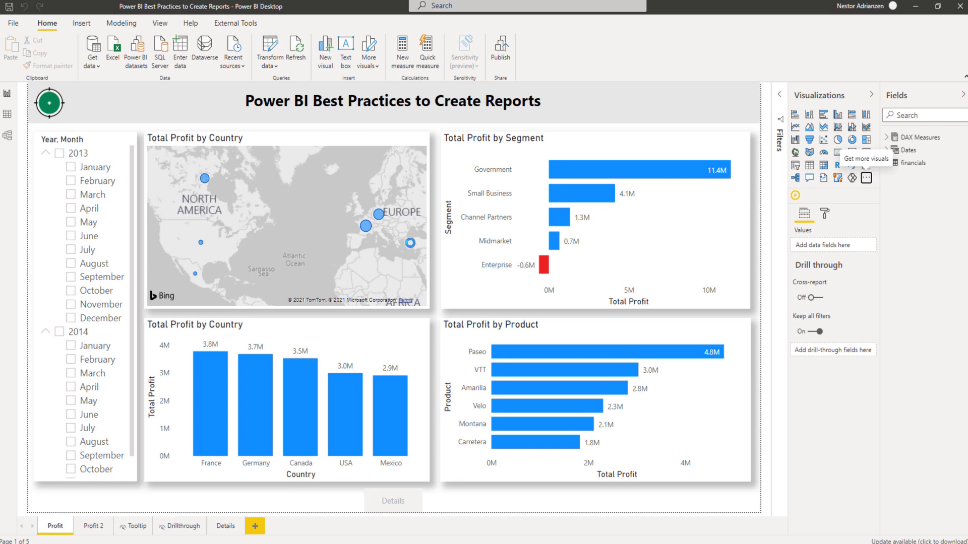
left_click(866, 177)
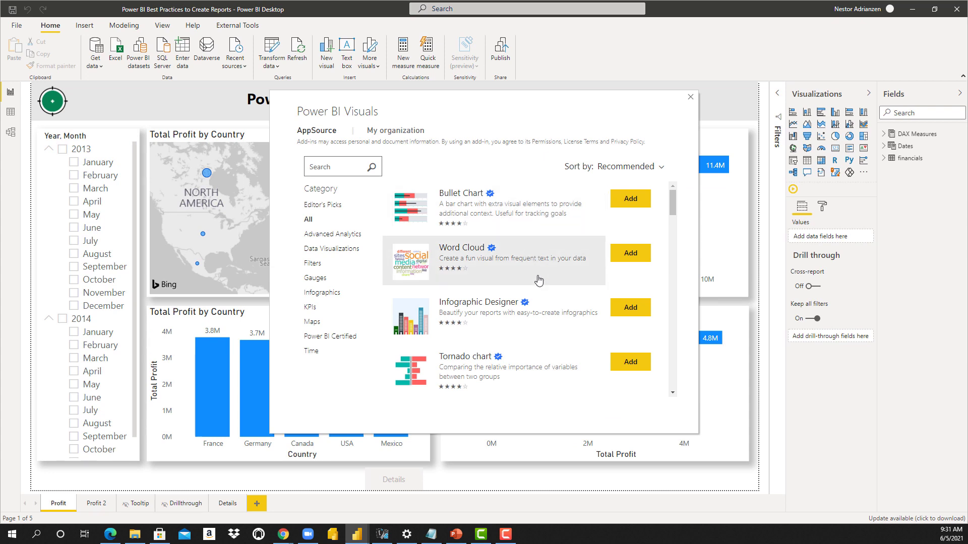
scroll(549, 306, "down", 2)
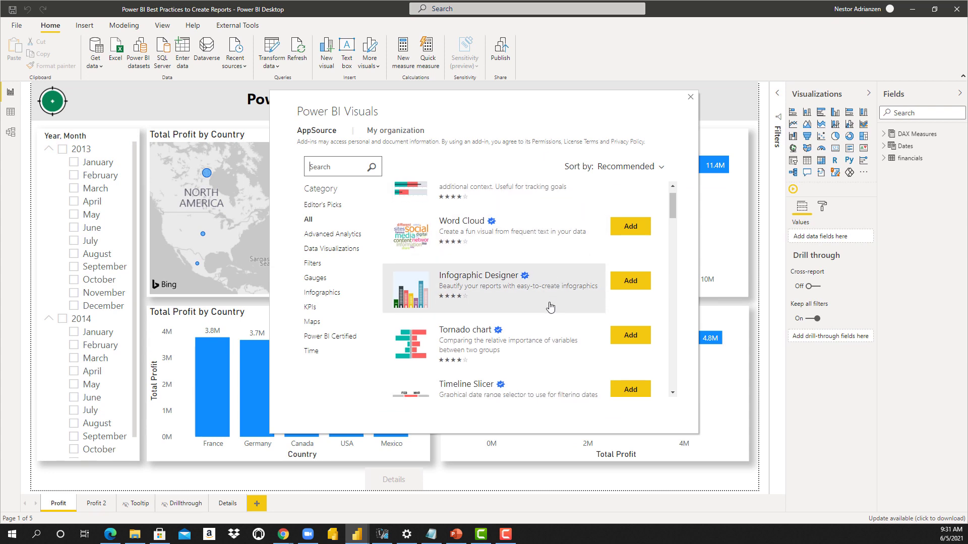
scroll(550, 307, "down", 7)
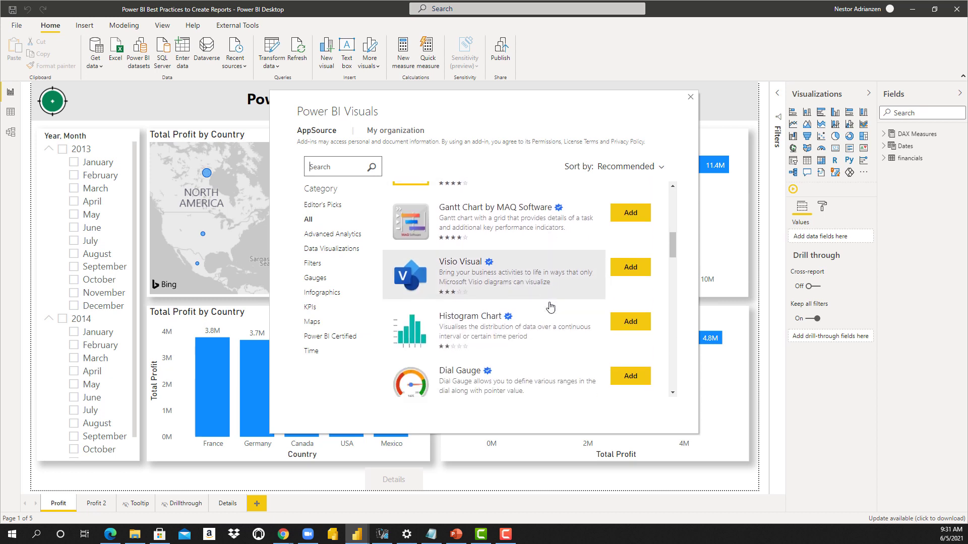
scroll(547, 293, "up", 8)
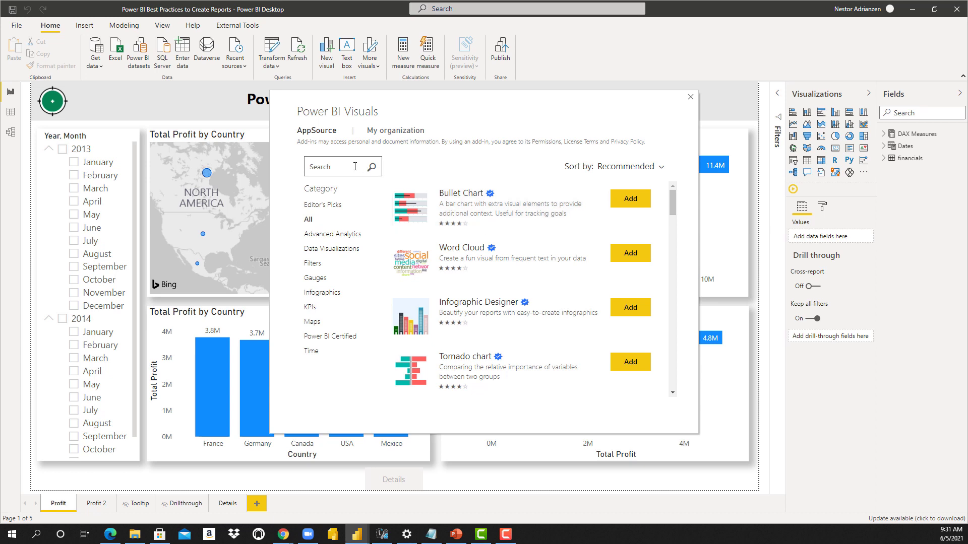
Search the marketplace for play axis visuals and browse the results, led by Play Axis (Dynamic Slicer).
type("pa")
type("ay axis")
left_click(373, 171)
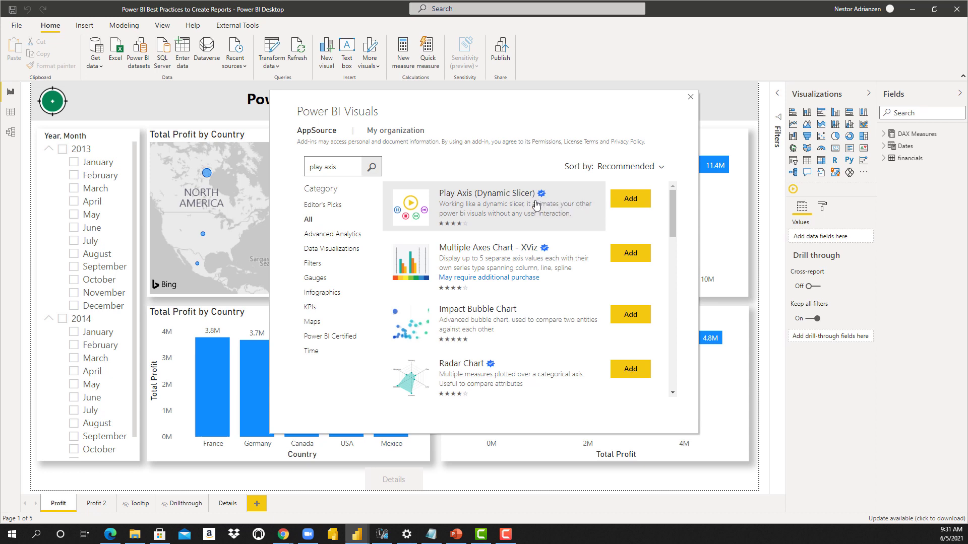
scroll(535, 334, "down", 1)
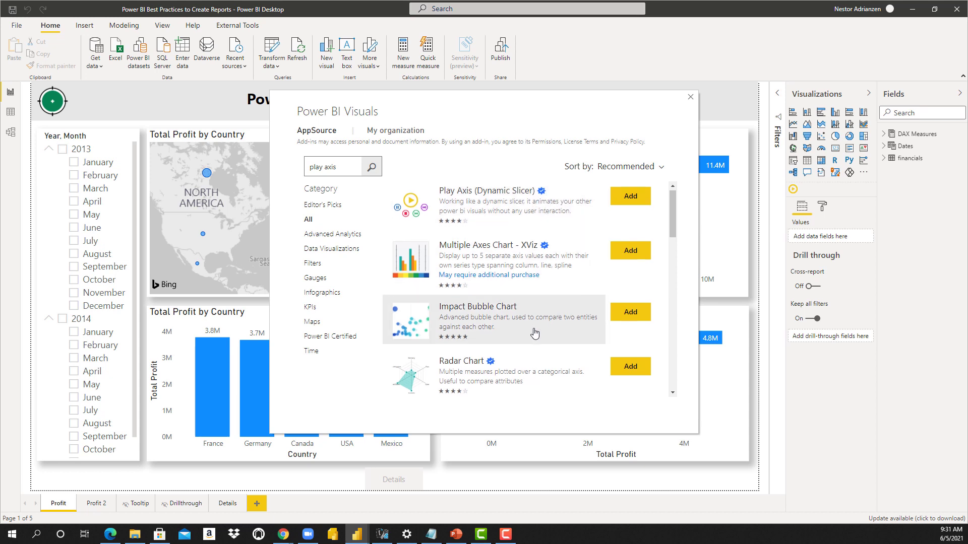
scroll(535, 333, "down", 2)
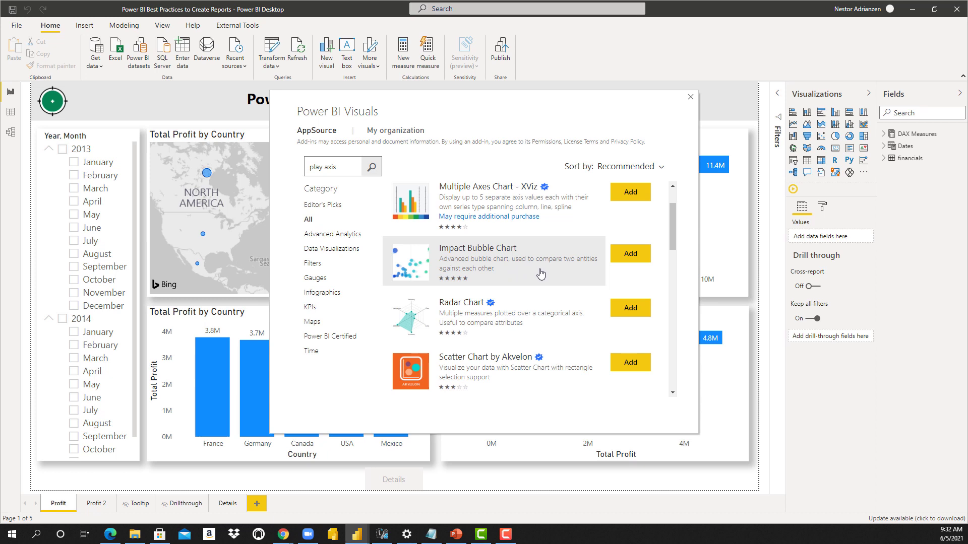
scroll(540, 274, "down", 8)
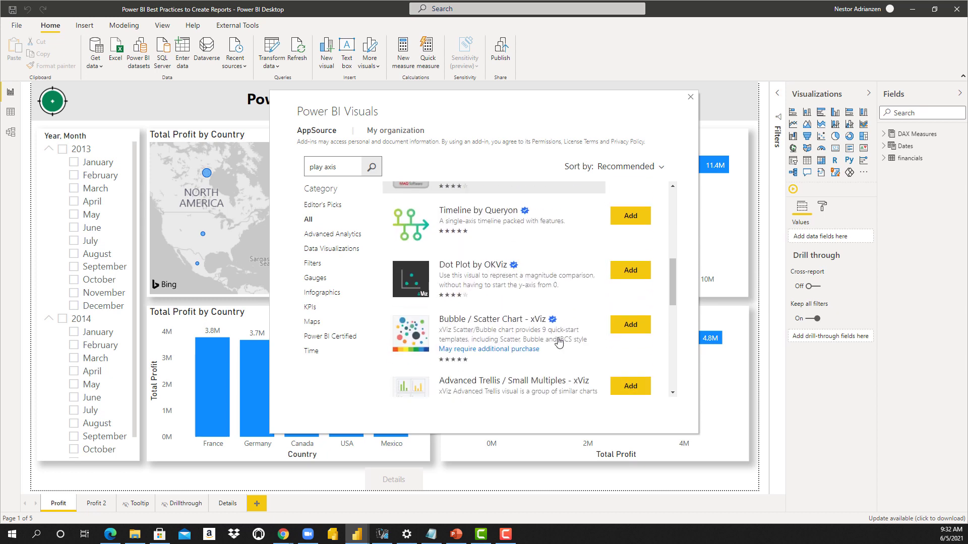
scroll(559, 262, "up", 10)
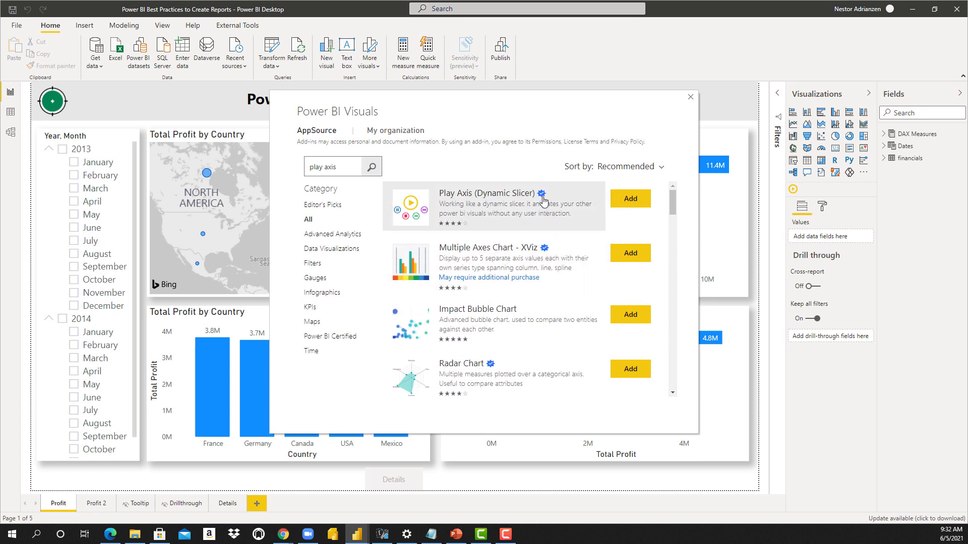
Close the visuals marketplace, view the dark Profit 2 page, then return to the light Profit page.
left_click(690, 97)
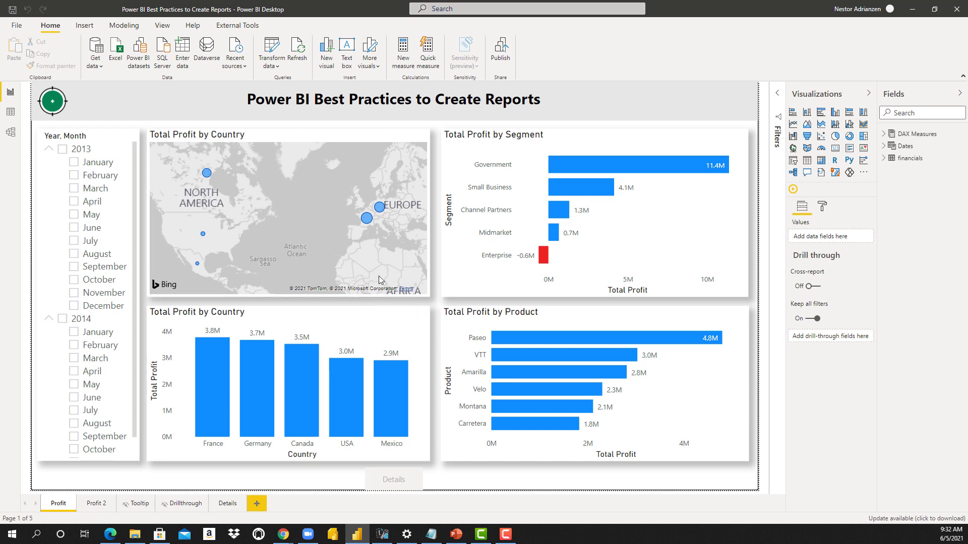
left_click(101, 505)
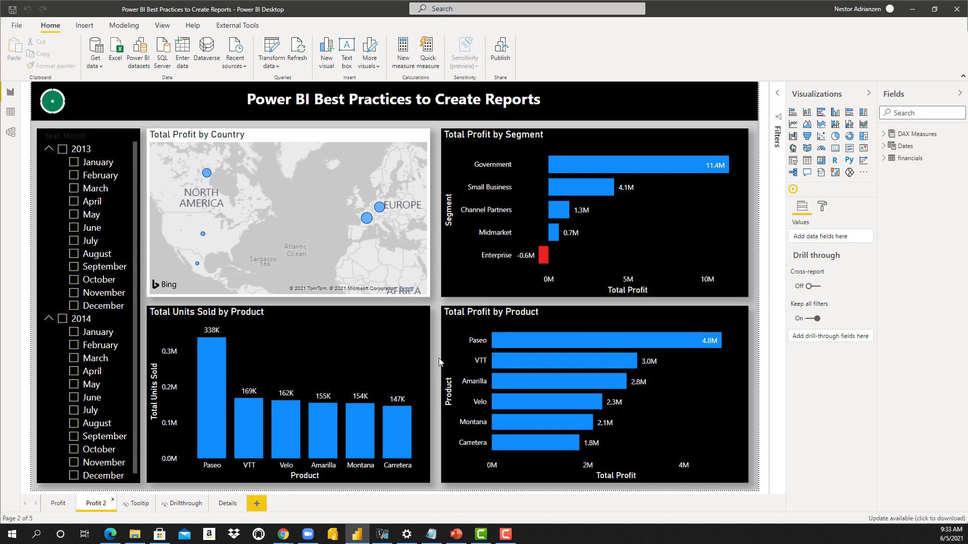
left_click(59, 505)
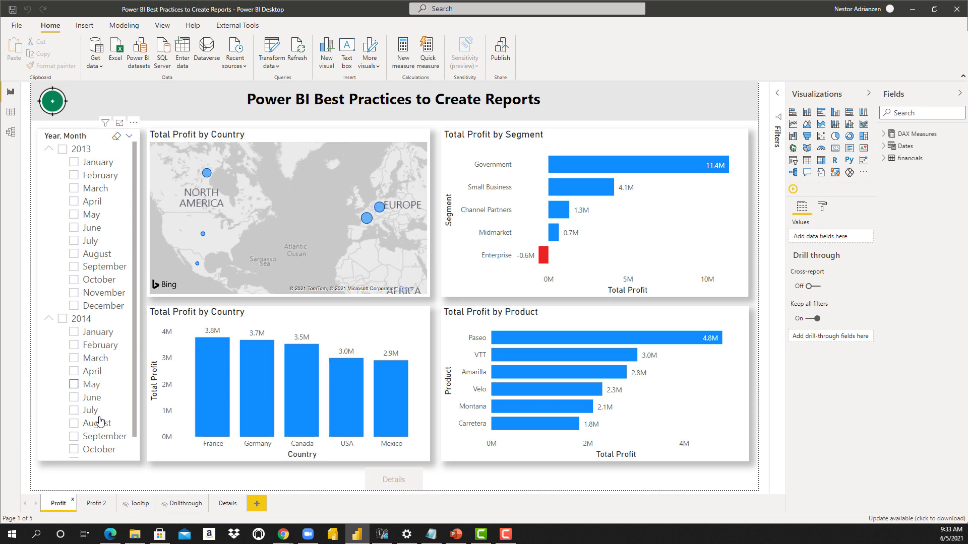
Save a copy as 'Power BI Best Practices to Create Reports Template' .pbit, overwriting it, described 'Financials Template'.
left_click(17, 28)
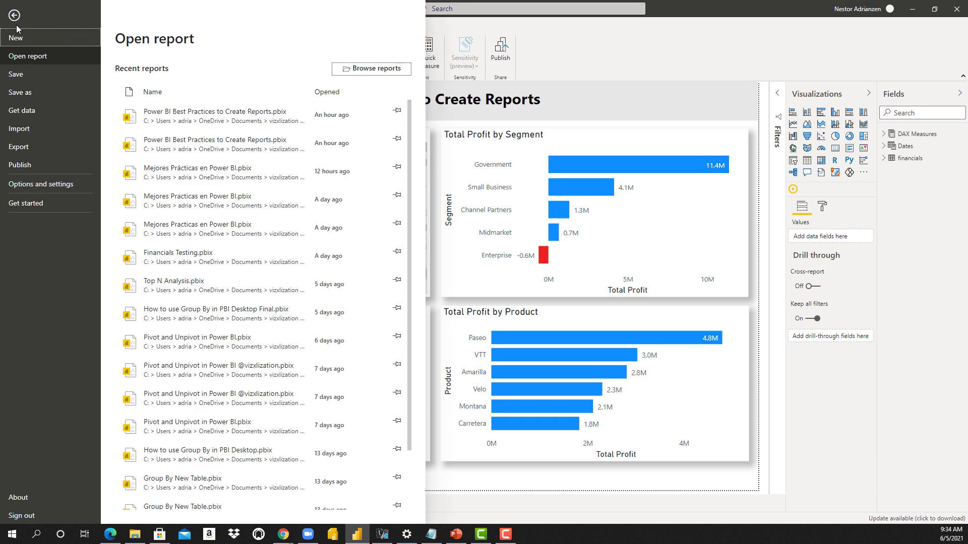
left_click(53, 99)
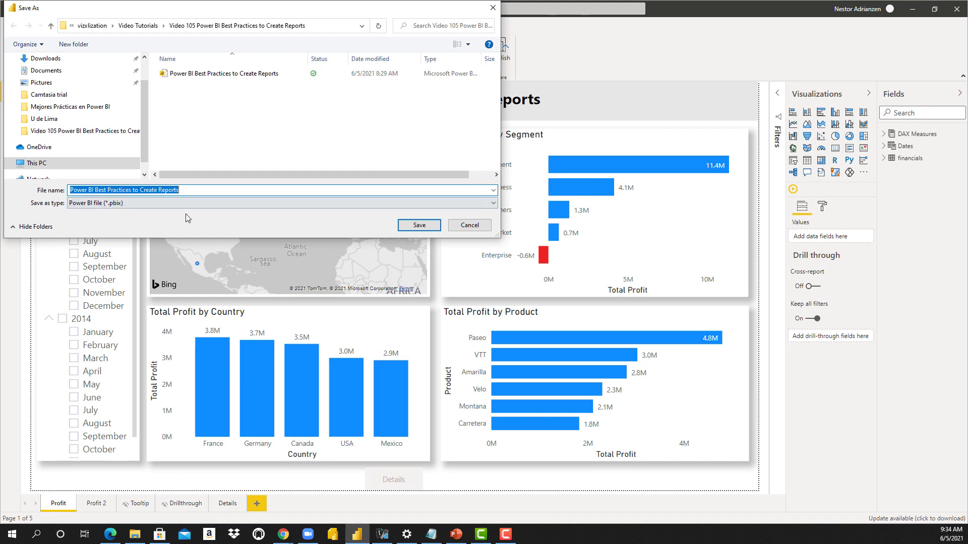
left_click(124, 207)
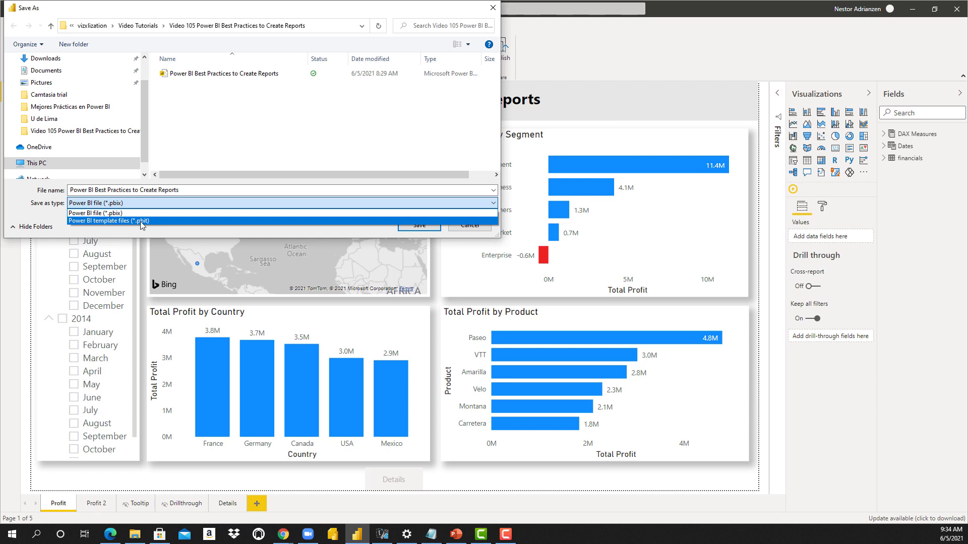
left_click(141, 222)
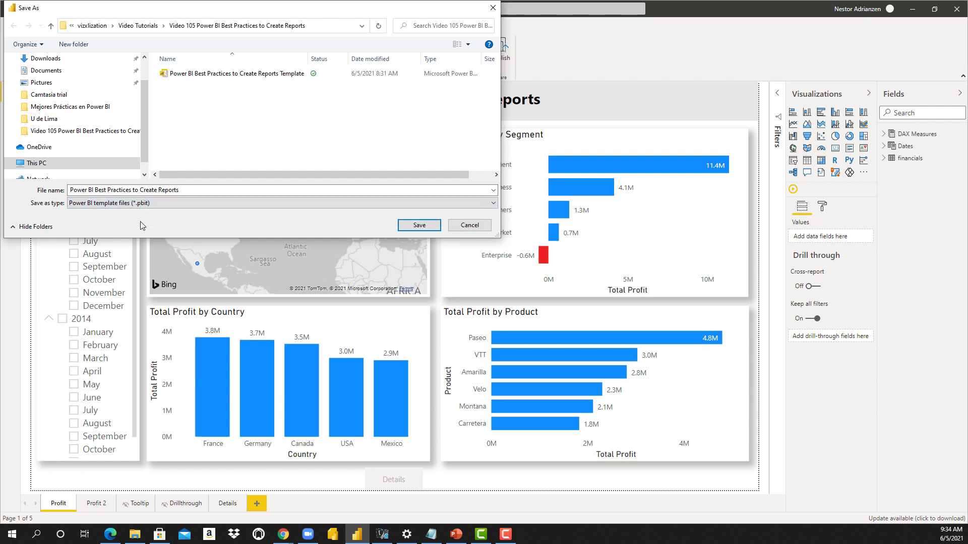
left_click(222, 78)
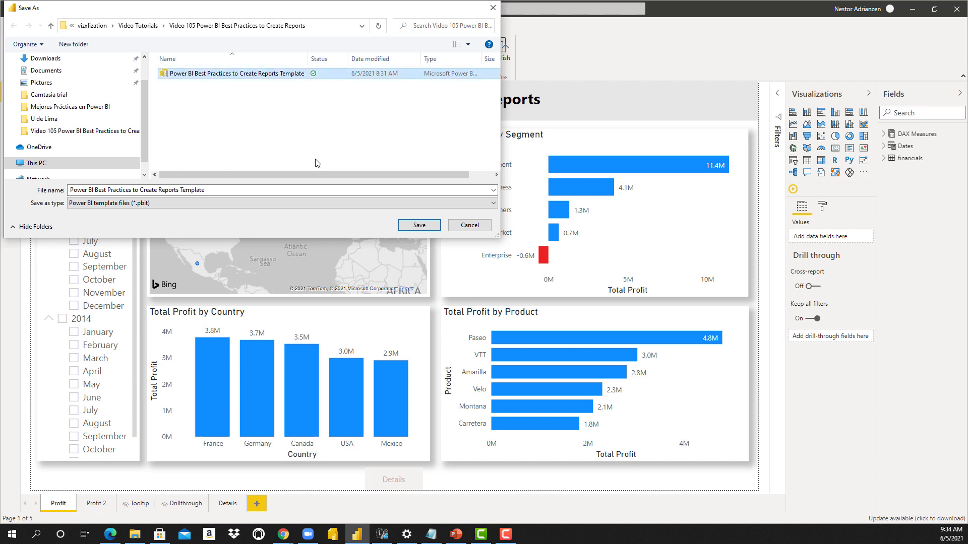
left_click(413, 227)
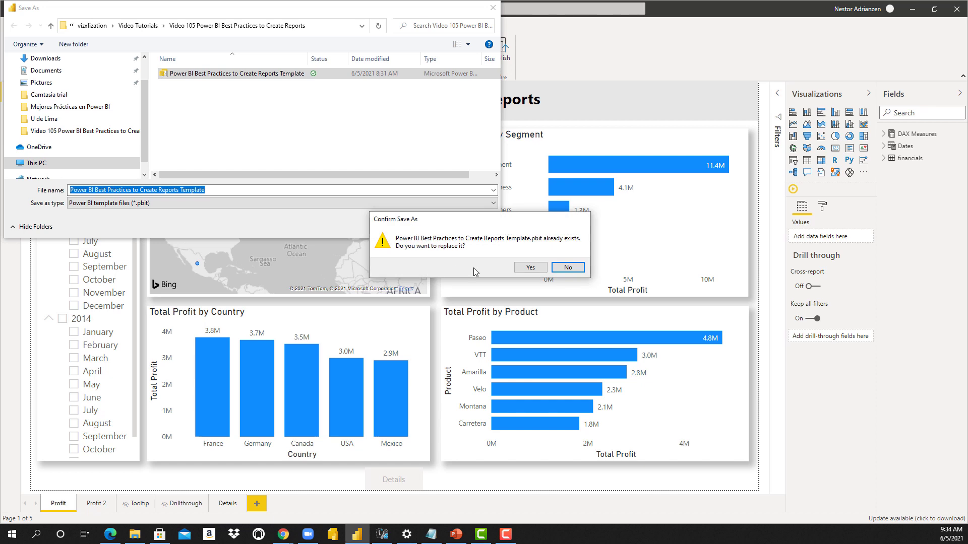
left_click(529, 268)
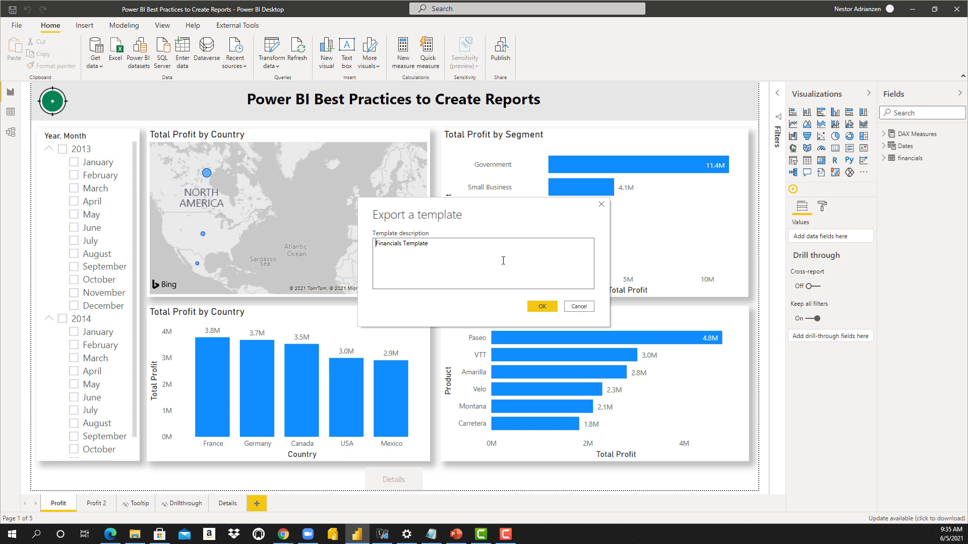
left_click(541, 307)
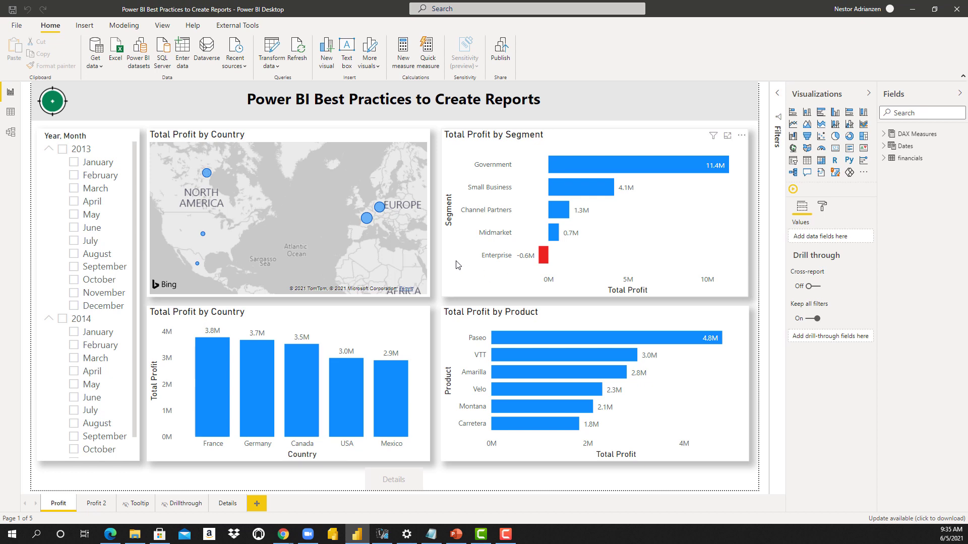
Import the 'Power BI Best Practices to Create Reports Template' .pbit as a new Untitled report.
left_click(17, 25)
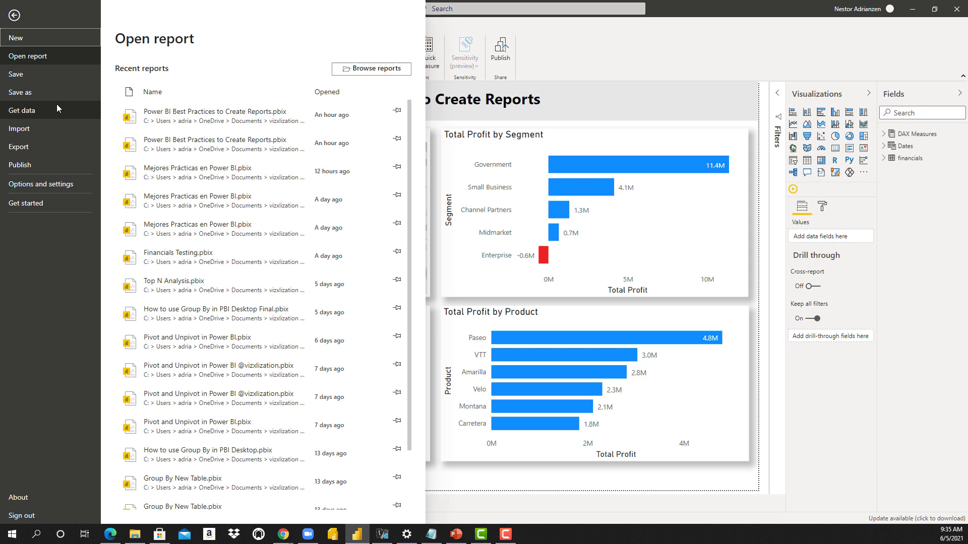
left_click(68, 129)
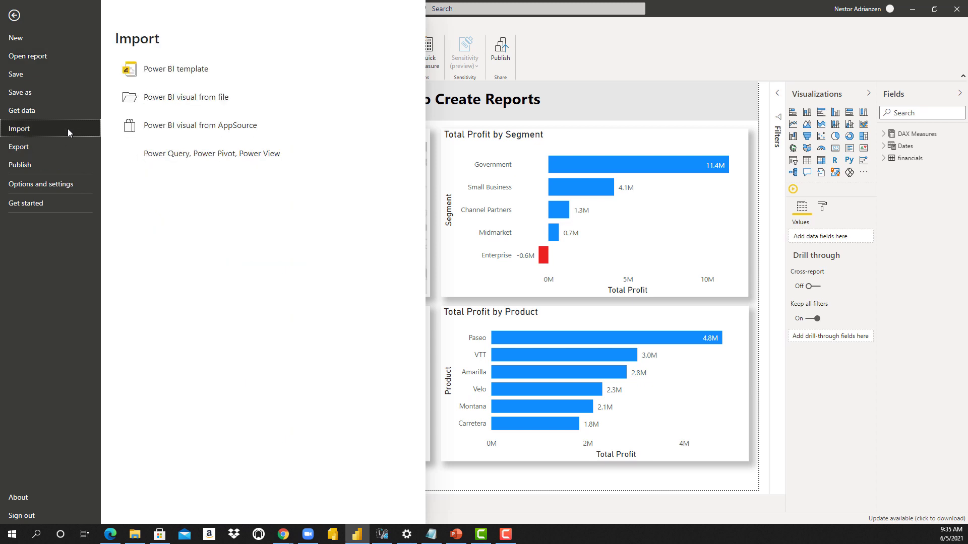
left_click(212, 80)
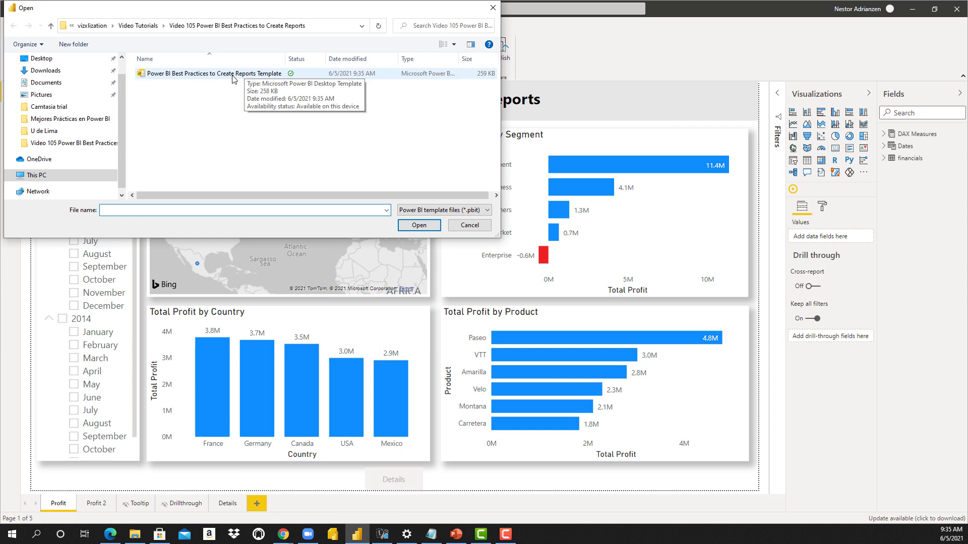
left_click(233, 78)
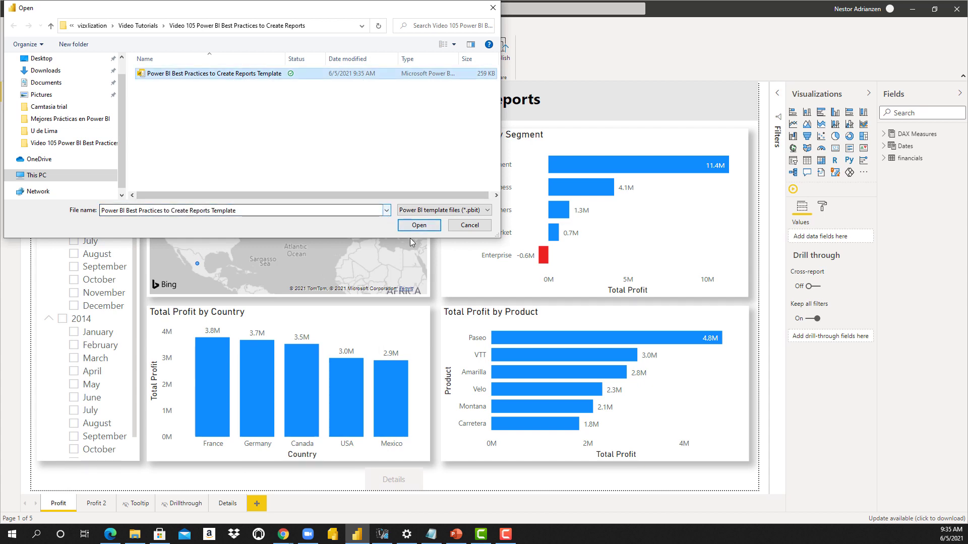
left_click(424, 228)
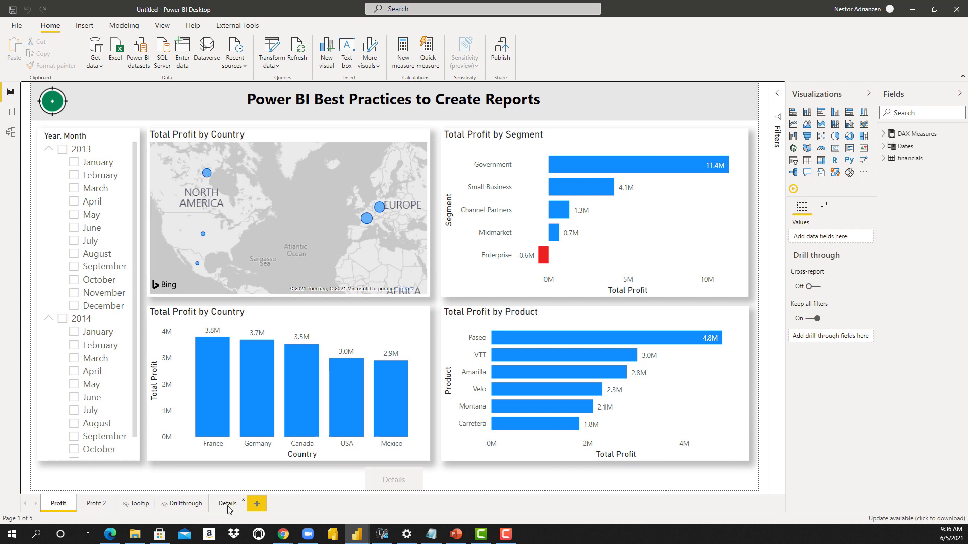
left_click(889, 135)
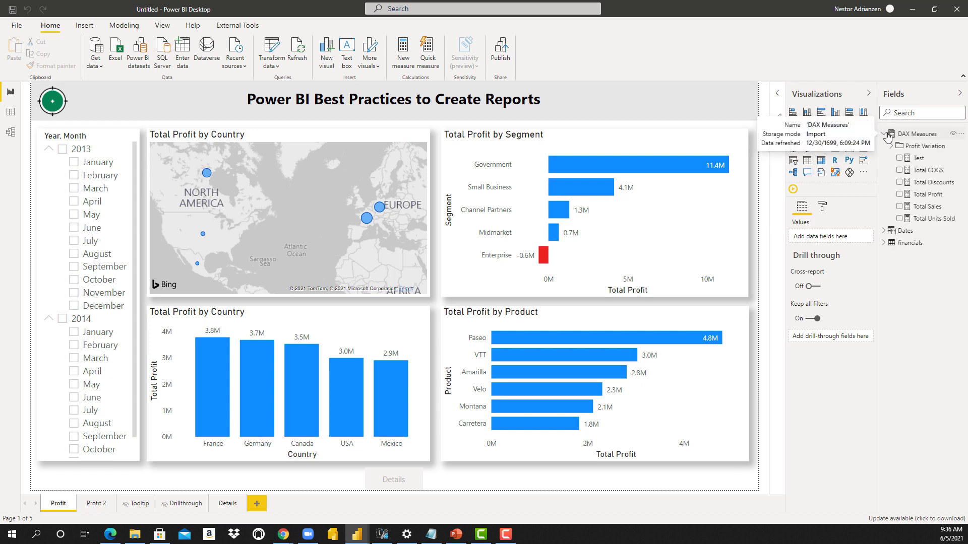
left_click(888, 135)
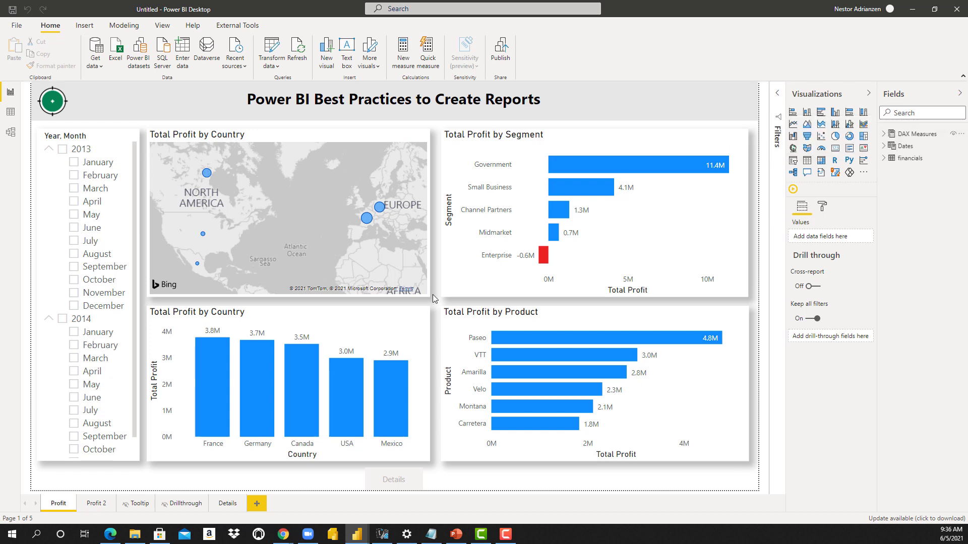